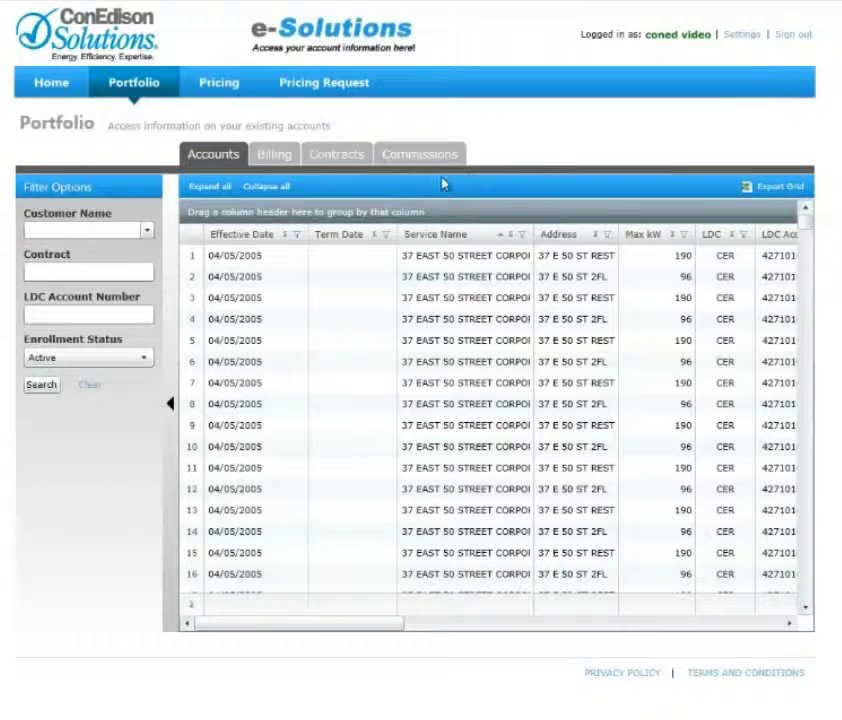
# Step: Preview the Billing, Contracts and Commissions tabs and scroll the Accounts grid to the right
pyautogui.click(274, 153)
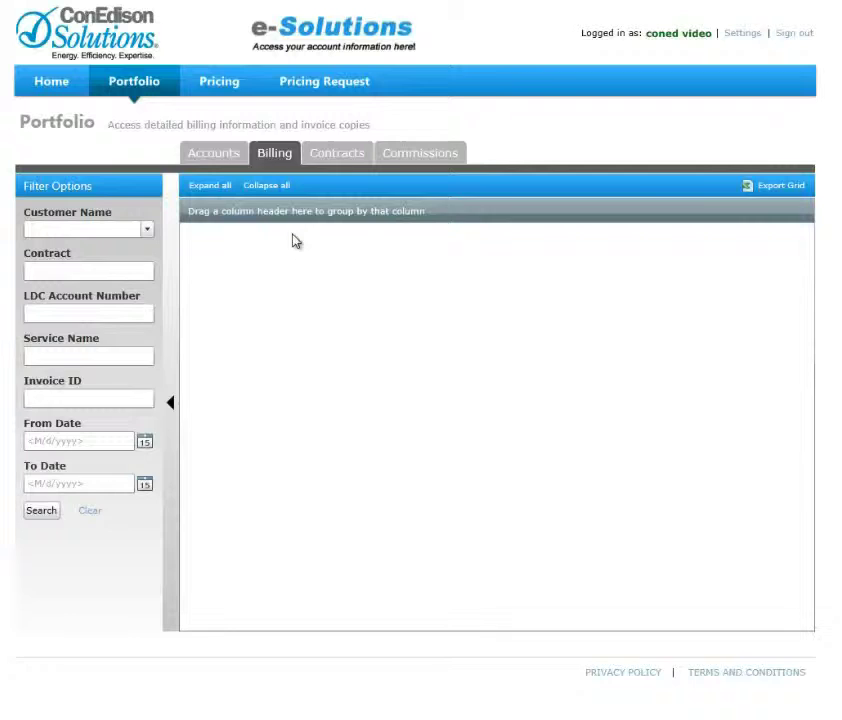
pyautogui.click(337, 153)
pyautogui.click(420, 153)
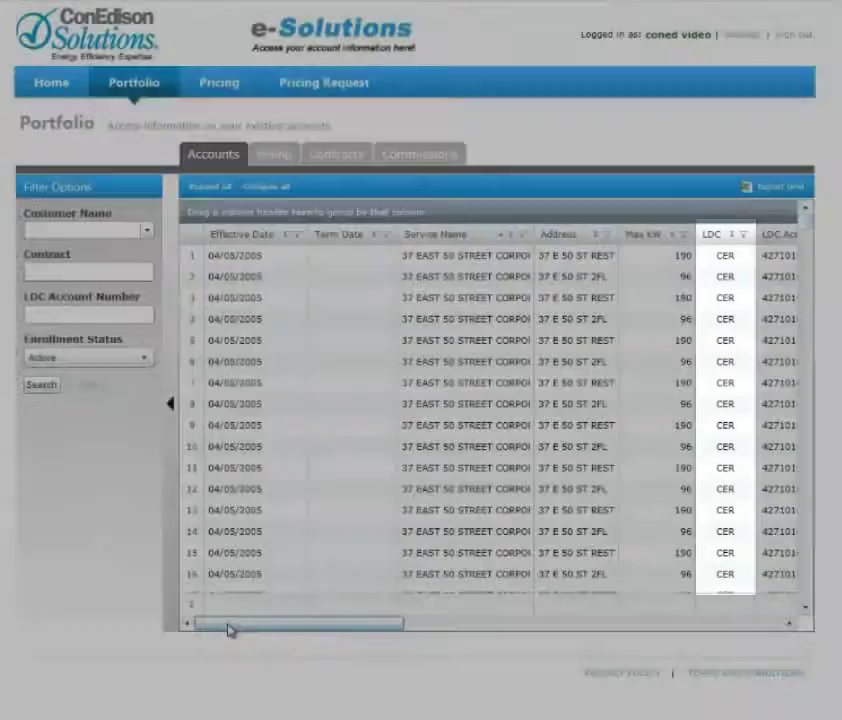
pyautogui.moveTo(226, 630); pyautogui.dragTo(402, 637)
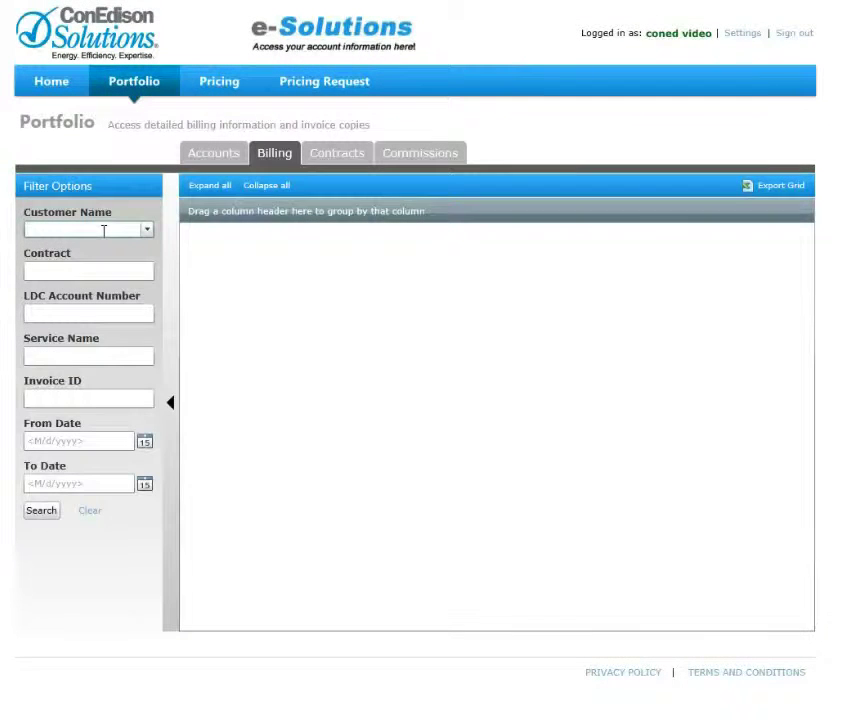
# Step: Search billing invoices for customer NYBK, picked from the autocomplete after entering NY
pyautogui.write('NYBK')
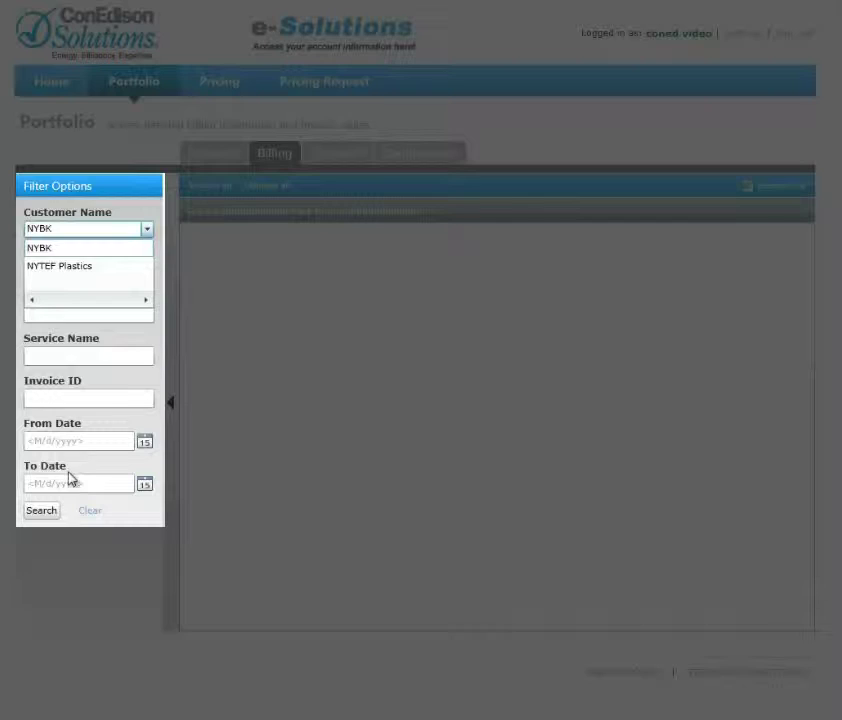
pyautogui.click(50, 510)
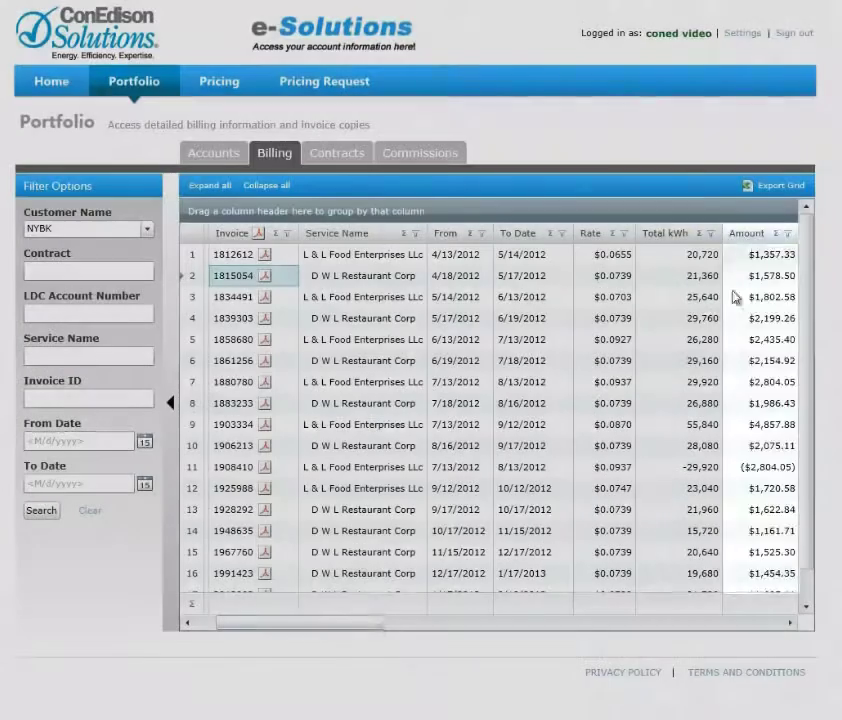
pyautogui.moveTo(350, 623)
pyautogui.mouseDown()
pyautogui.moveTo(395, 623)
pyautogui.moveTo(333, 620)
pyautogui.mouseUp()
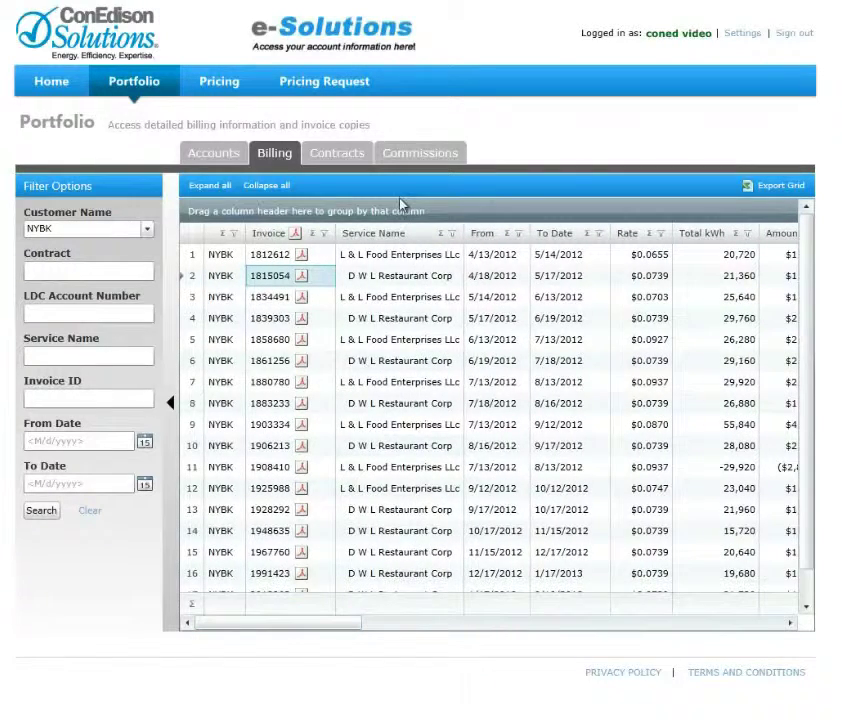
pyautogui.moveTo(400, 234); pyautogui.dragTo(411, 254)
# Step: Open the Rate column's value filter and summary calculations popup, closing both unchanged
pyautogui.click(662, 238)
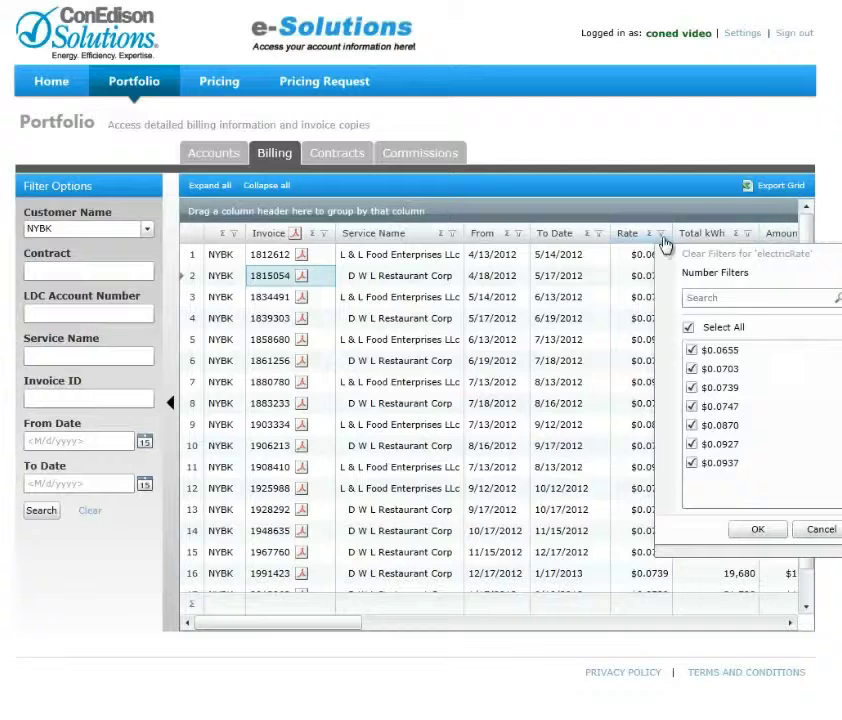
pyautogui.click(821, 529)
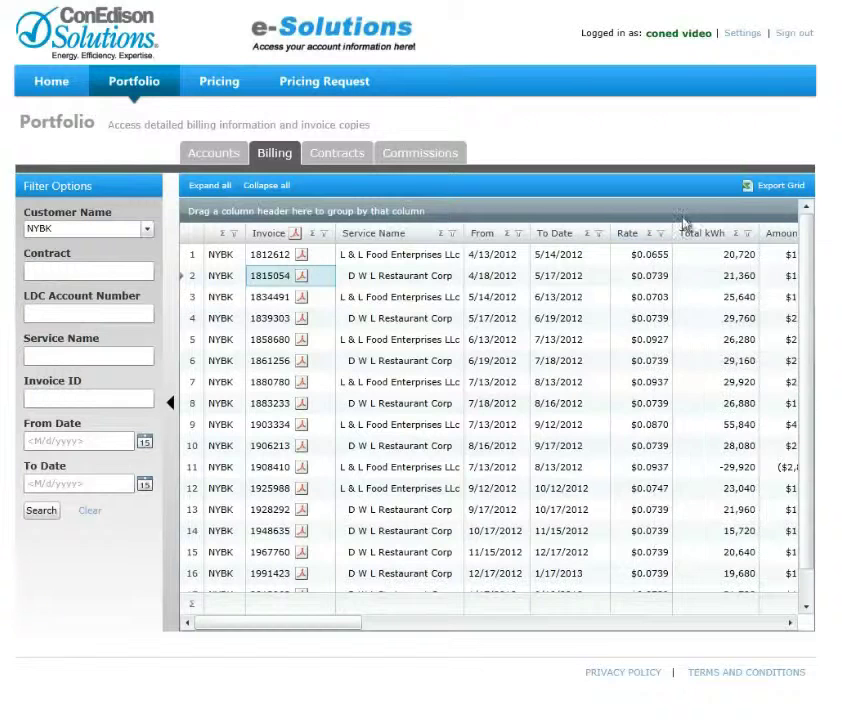
pyautogui.click(649, 234)
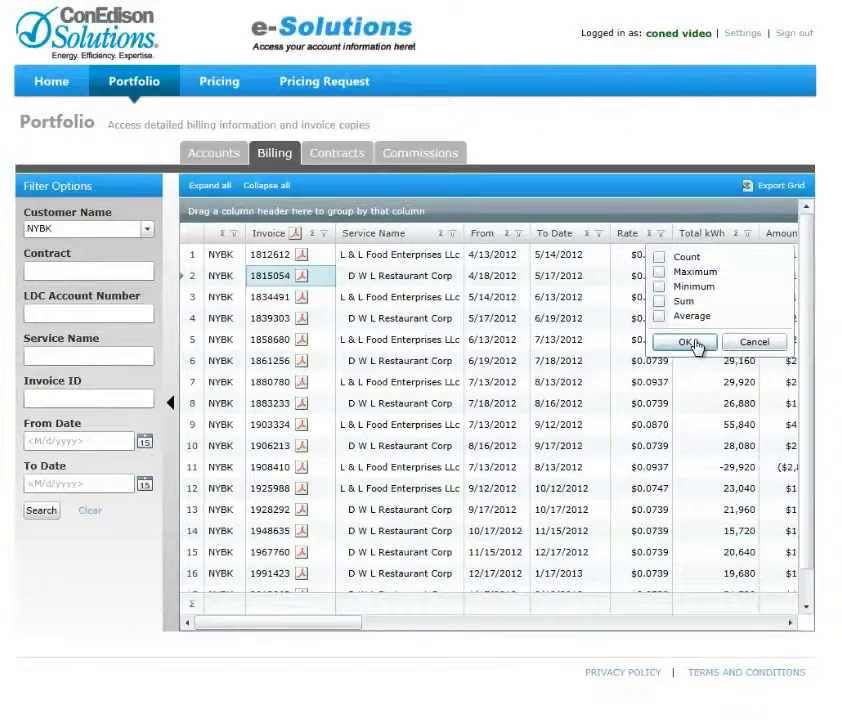
pyautogui.click(694, 344)
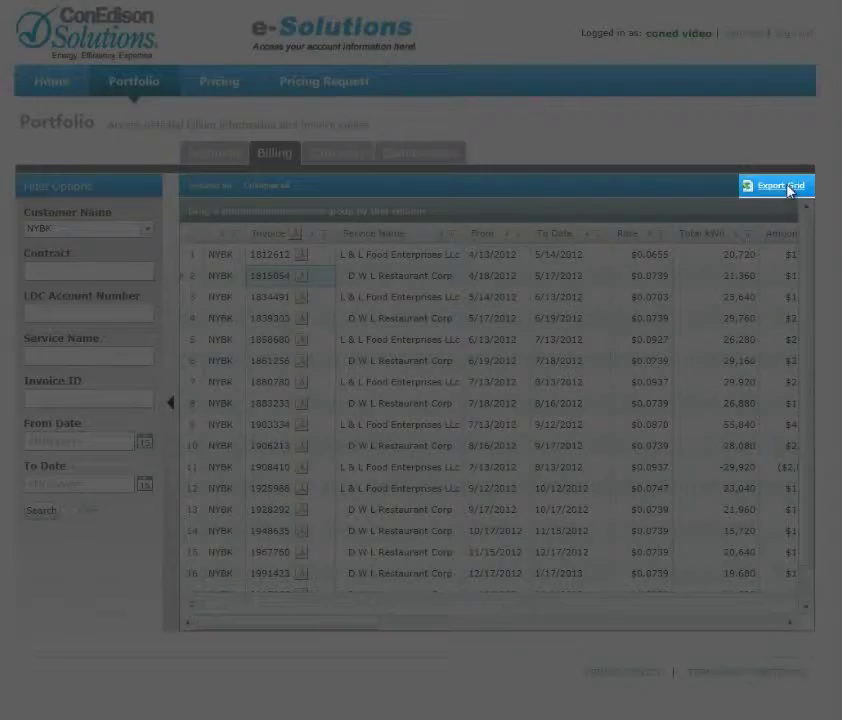
# Step: Cancel an Excel export of the invoice grid and download invoice 1834491's PDF
pyautogui.click(789, 191)
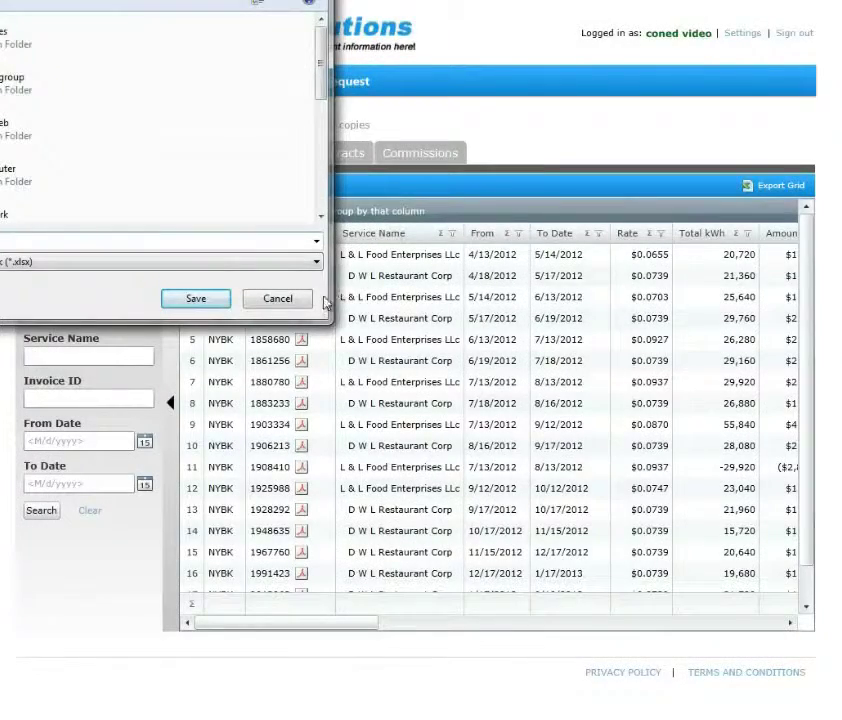
pyautogui.click(310, 298)
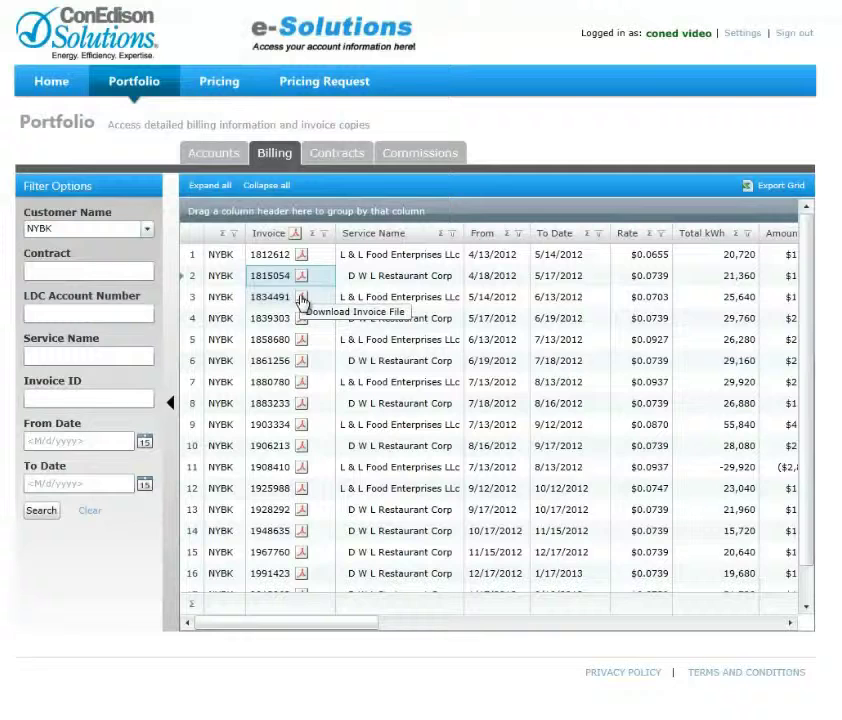
pyautogui.click(301, 298)
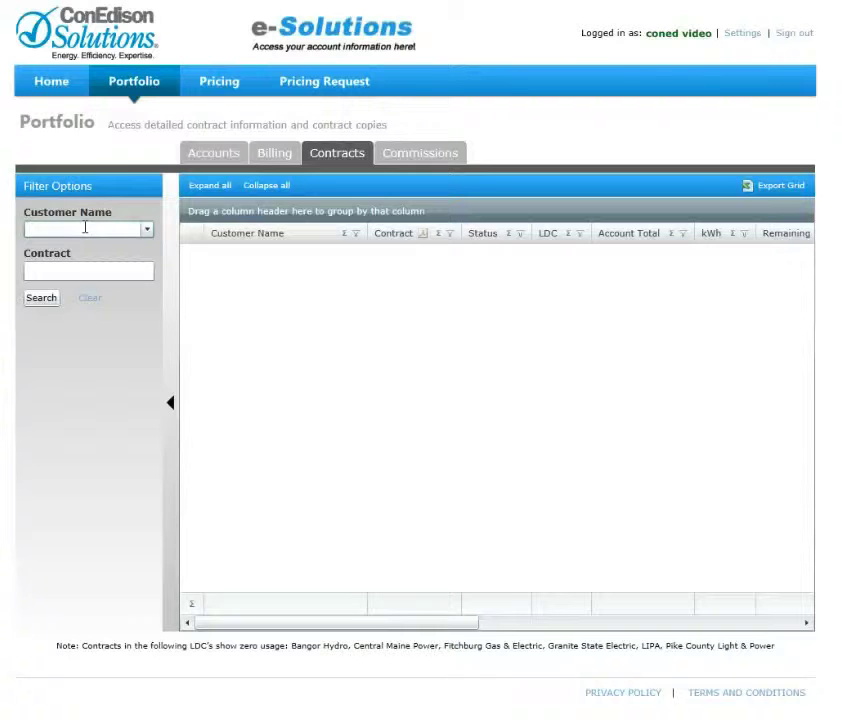
# Step: Search contracts for customer Natures Current and collapse Filter Options to widen the grid
pyautogui.write('Natures Current')
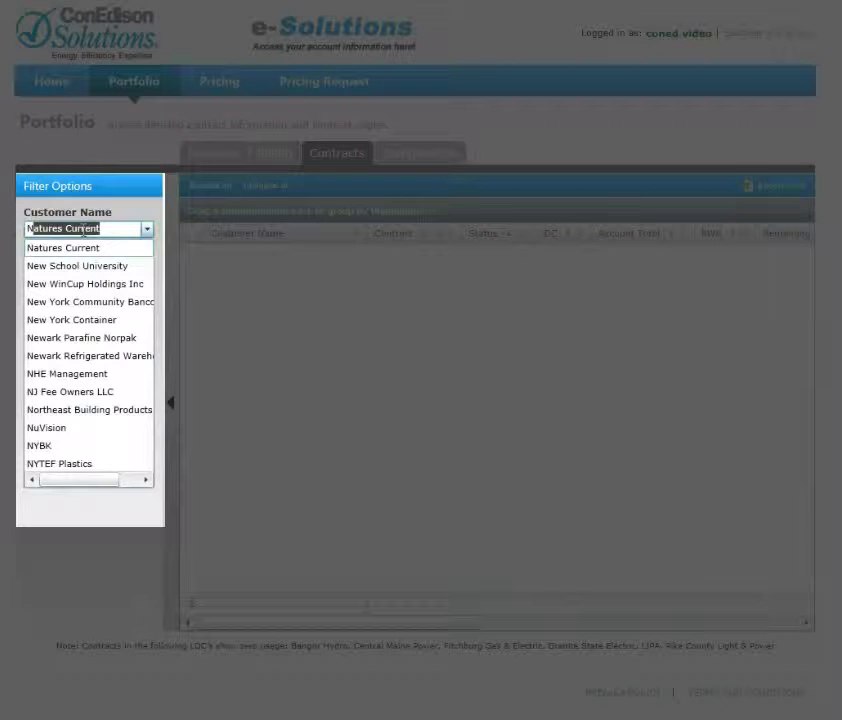
pyautogui.click(70, 247)
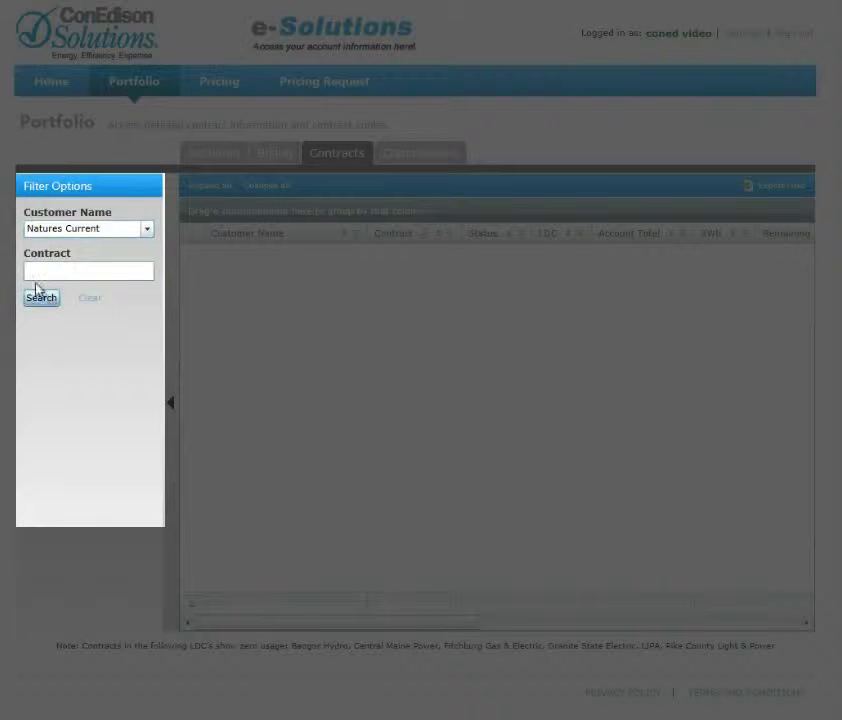
pyautogui.click(40, 293)
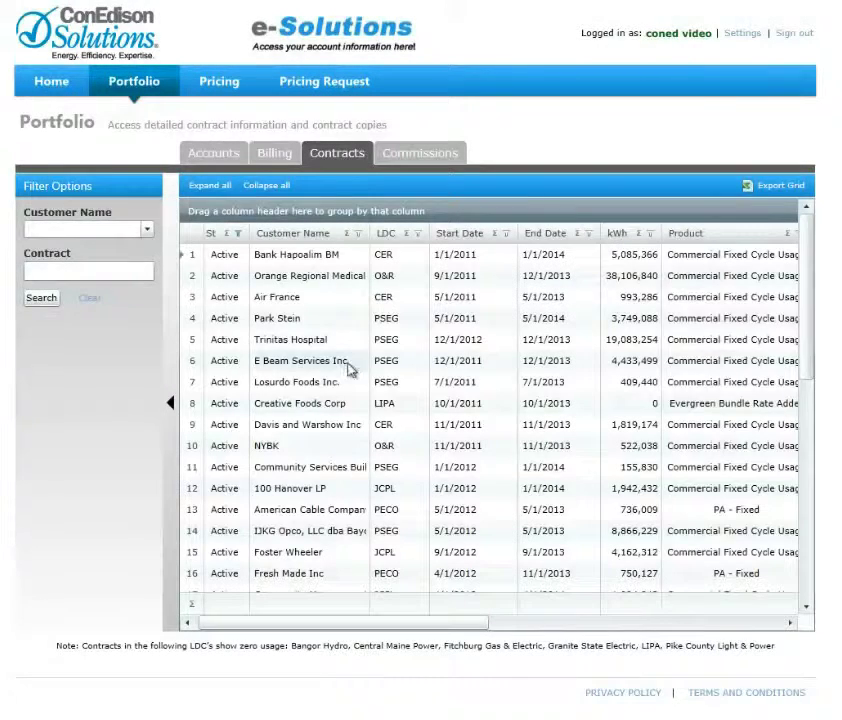
pyautogui.click(174, 405)
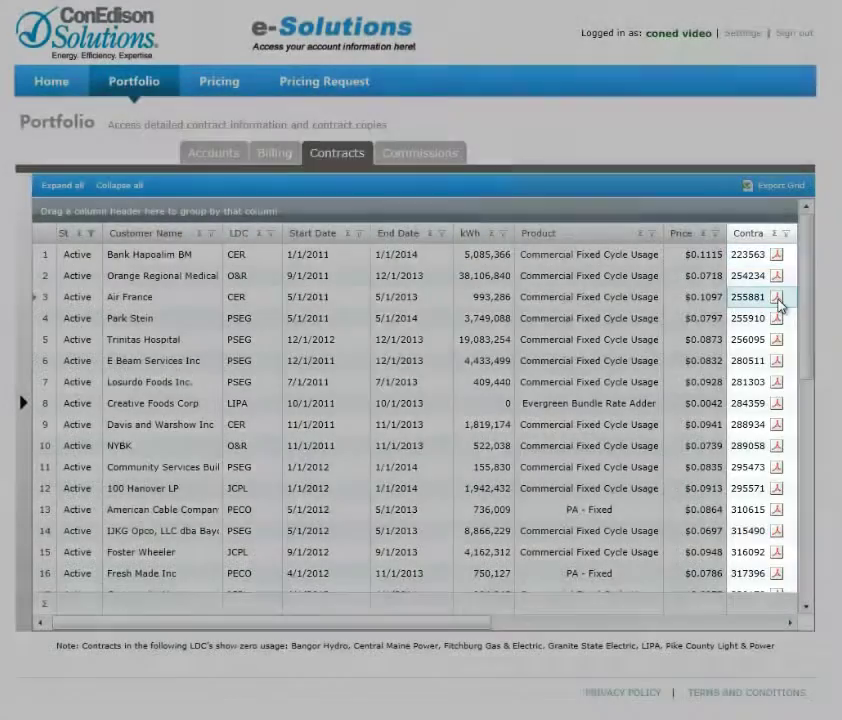
# Step: Try contract 255881's PDF, the Price filter and the Excel grid export, cancelling each
pyautogui.click(779, 305)
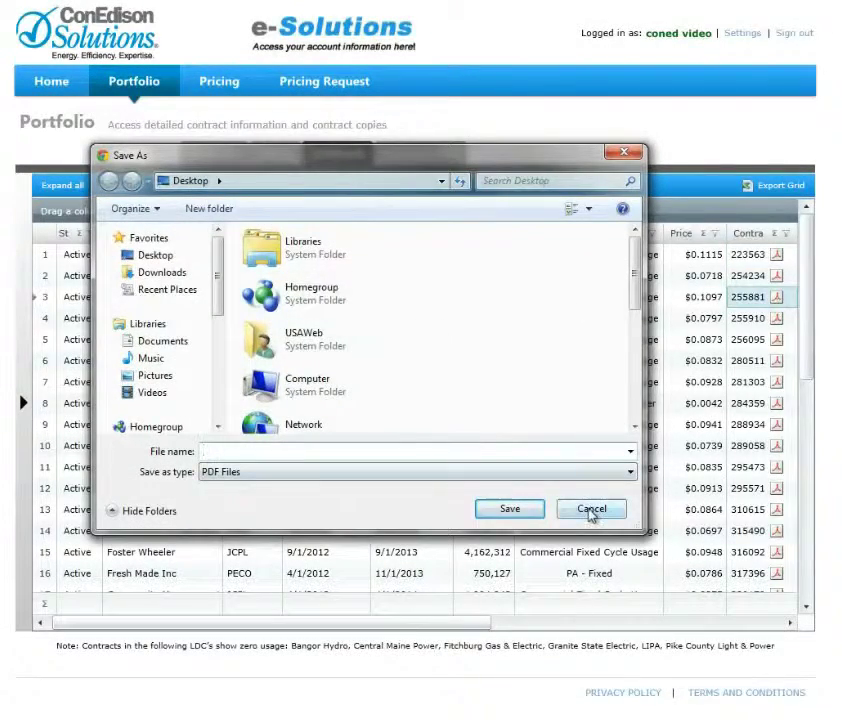
pyautogui.click(591, 510)
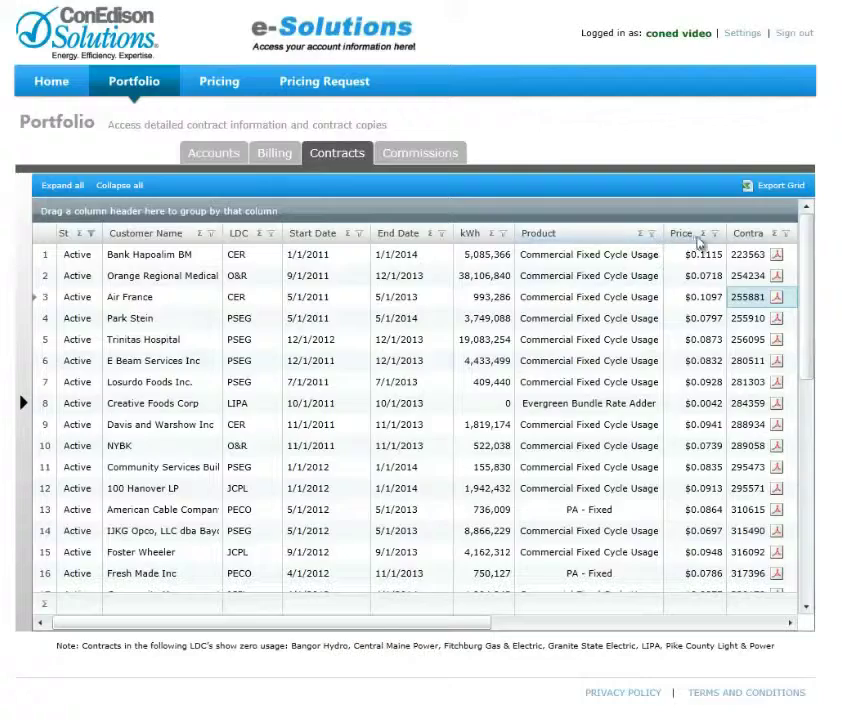
pyautogui.click(713, 236)
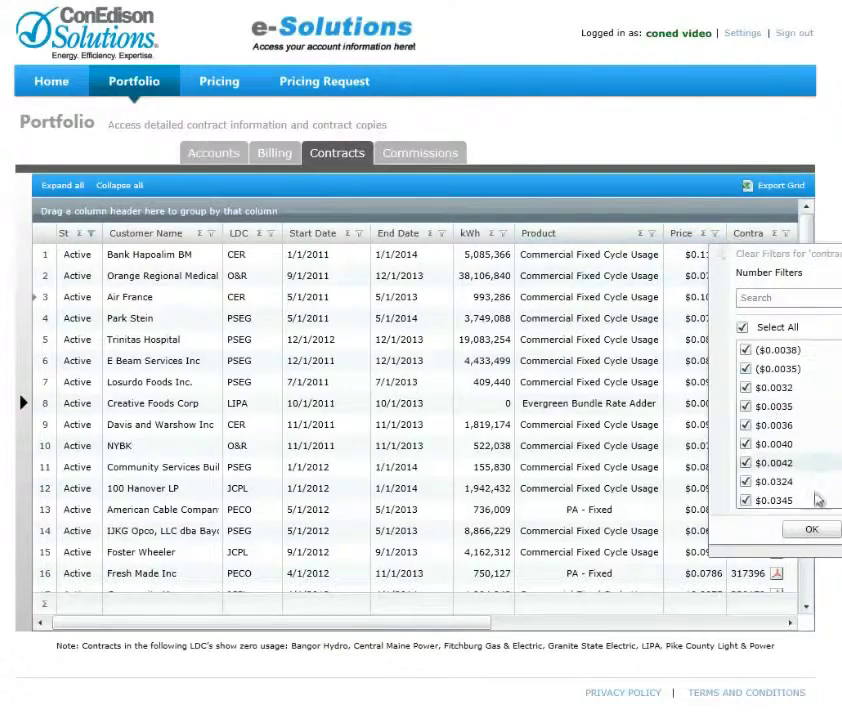
pyautogui.click(811, 529)
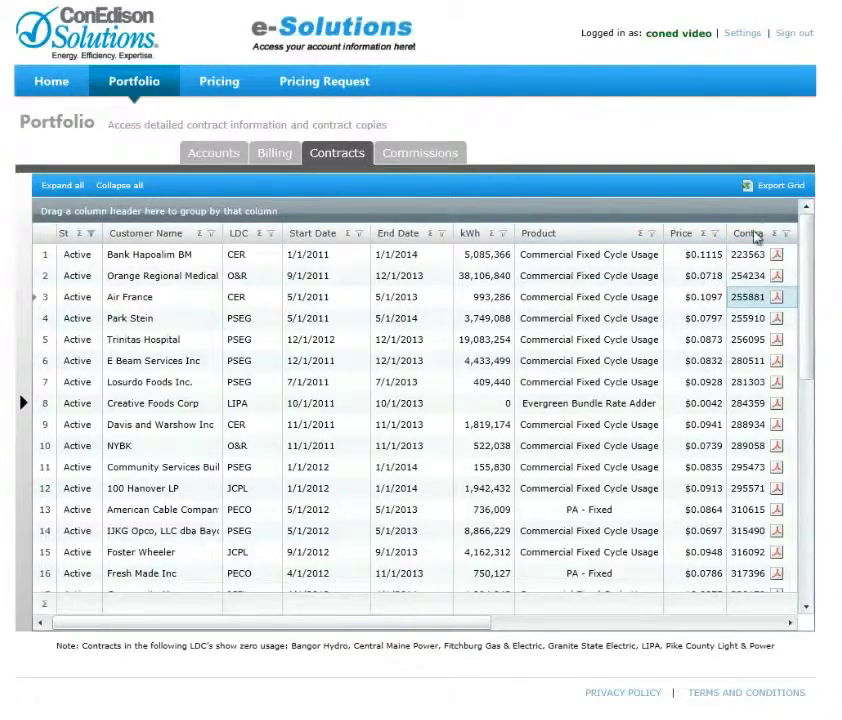
pyautogui.click(778, 186)
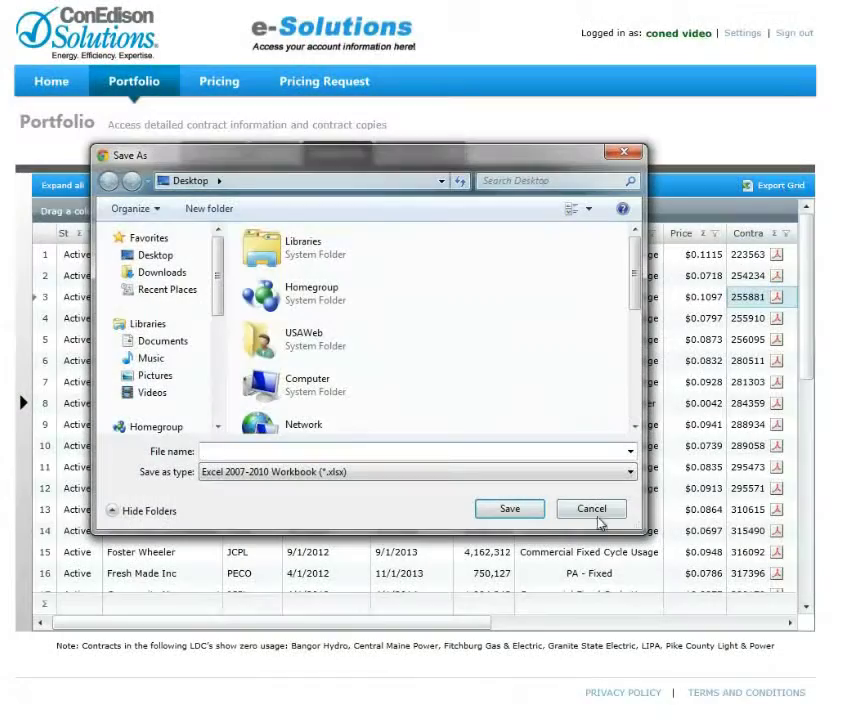
pyautogui.click(591, 510)
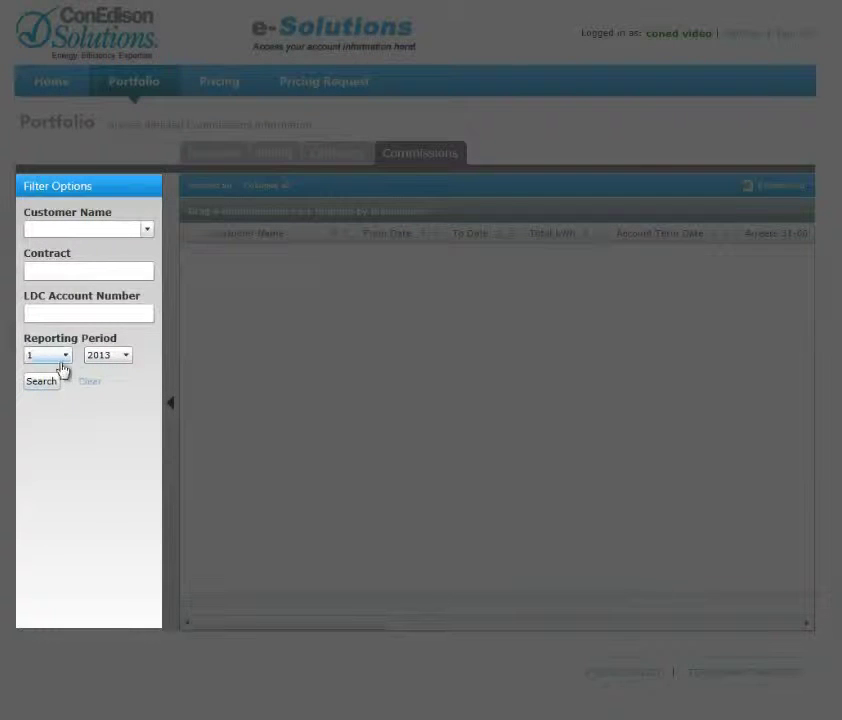
# Step: Load period 1, 2013 commissions, collapse the filters and scroll right to the Arrears and LDC columns
pyautogui.click(47, 389)
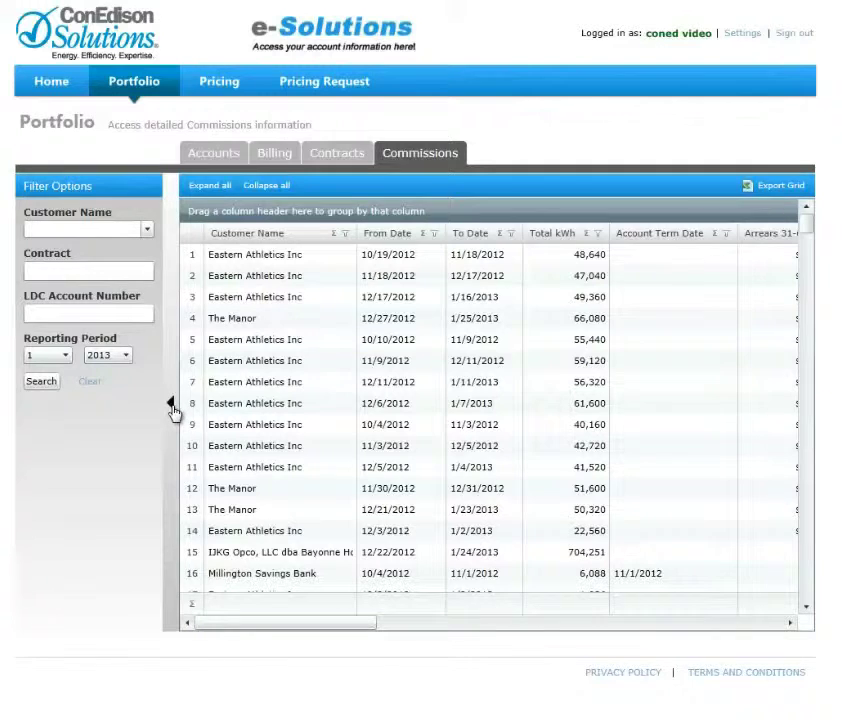
pyautogui.click(171, 404)
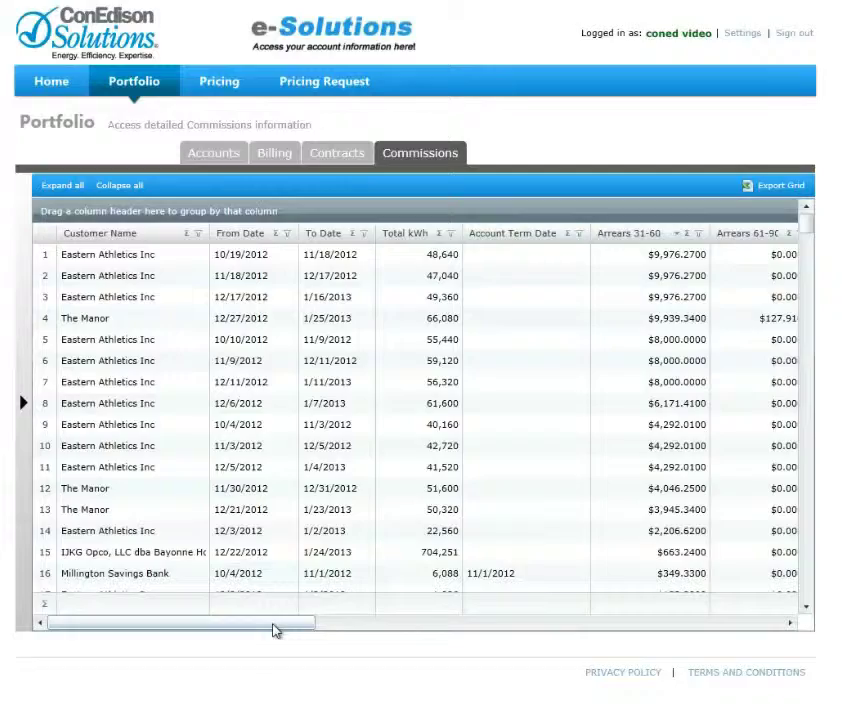
pyautogui.moveTo(276, 630); pyautogui.dragTo(500, 622)
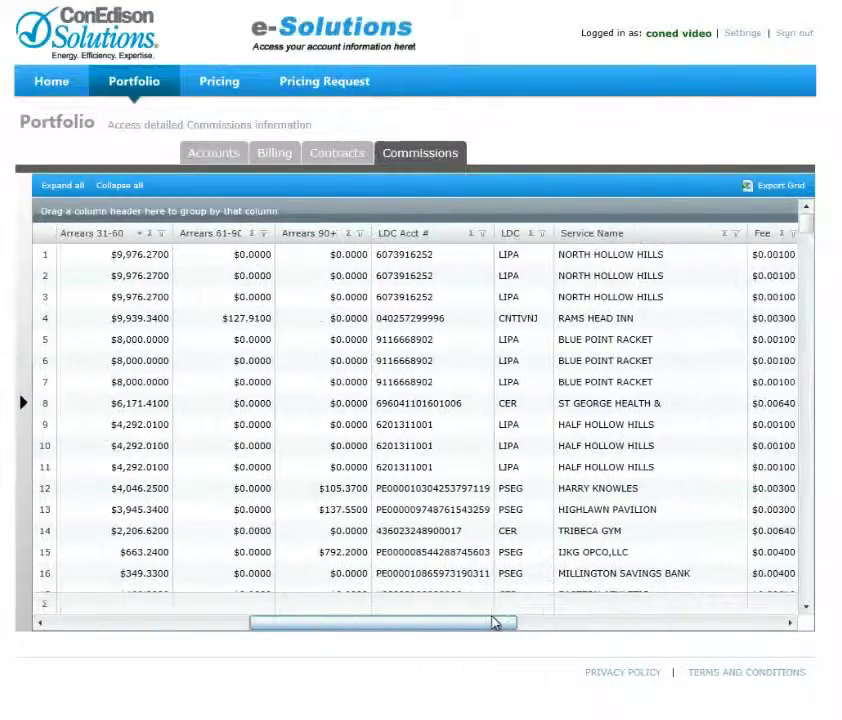